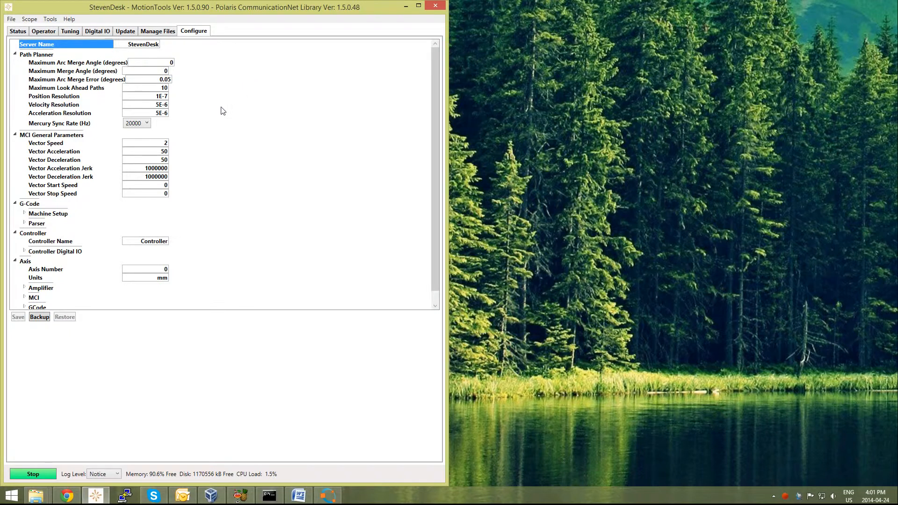
Step: Review the configuration's main sections, from Server Name, Path Planner and MCI General Parameters to G-Code, Controller and Axis Number
left_click(233, 78)
left_click(51, 45)
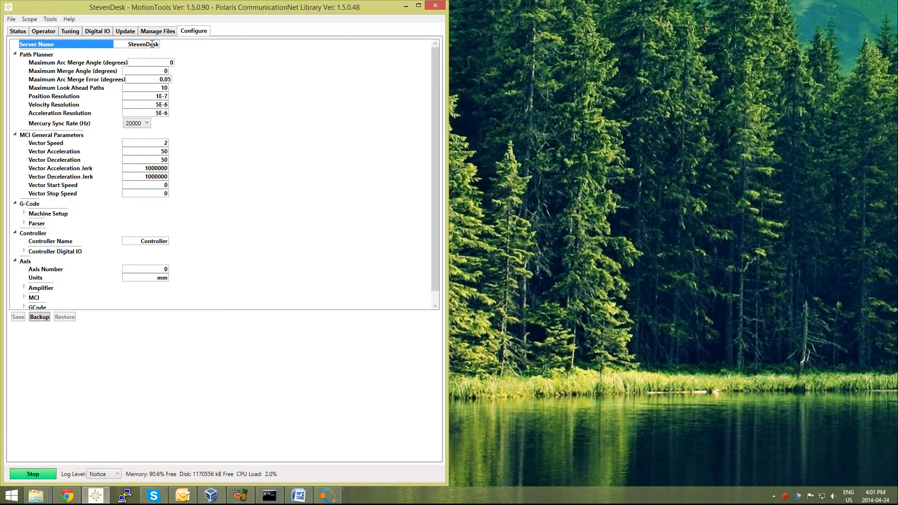
left_click(43, 57)
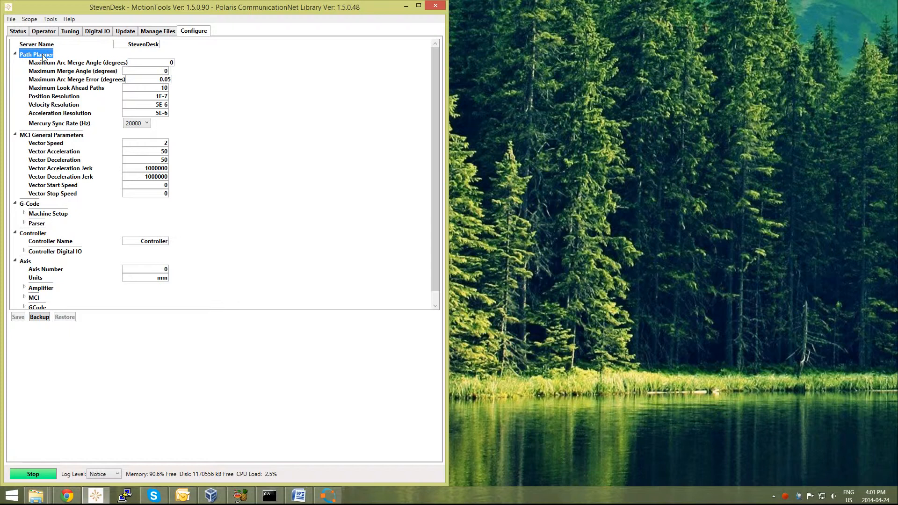
left_click(56, 137)
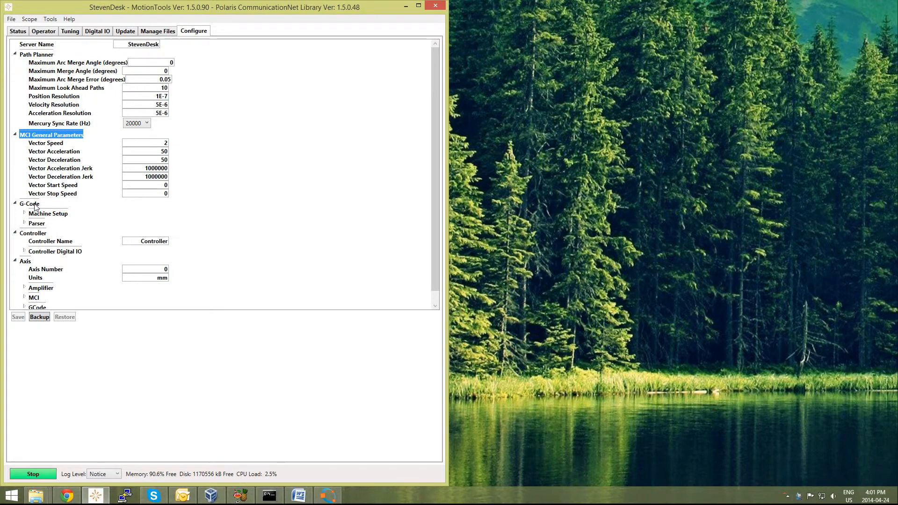
left_click(184, 215)
scroll(187, 216, "down", 1)
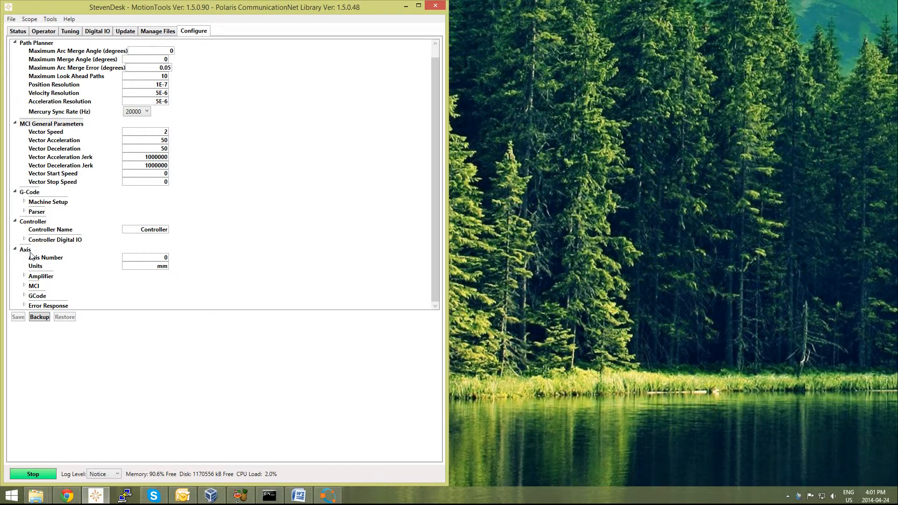
left_click(45, 259)
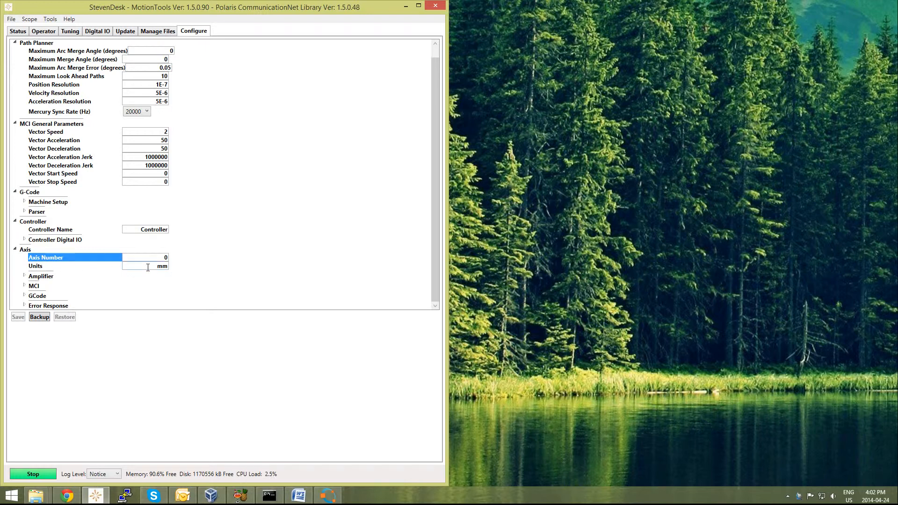
Step: Expand the axis's Amplifier section and examine its Name, SPU Program and encoder gain parameters
left_click(24, 276)
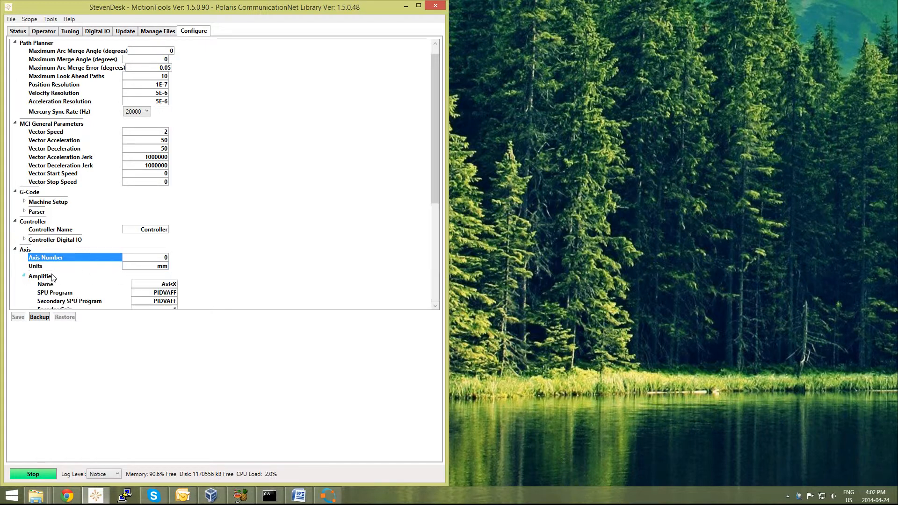
scroll(131, 262, "down", 2)
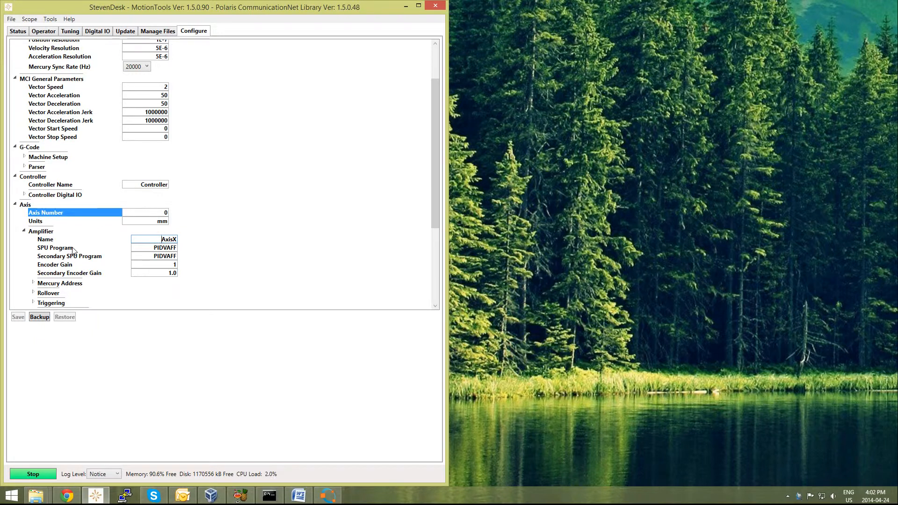
left_click(74, 251)
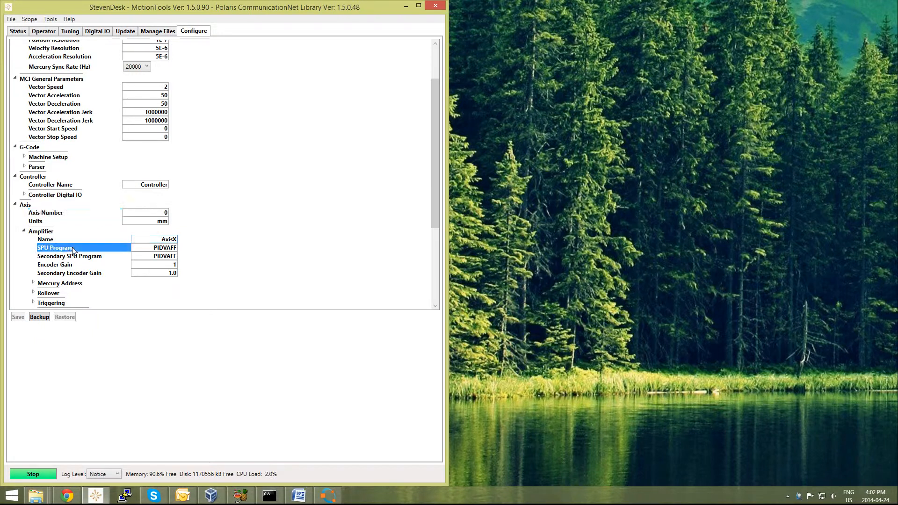
scroll(149, 248, "down", 1)
left_click(150, 243)
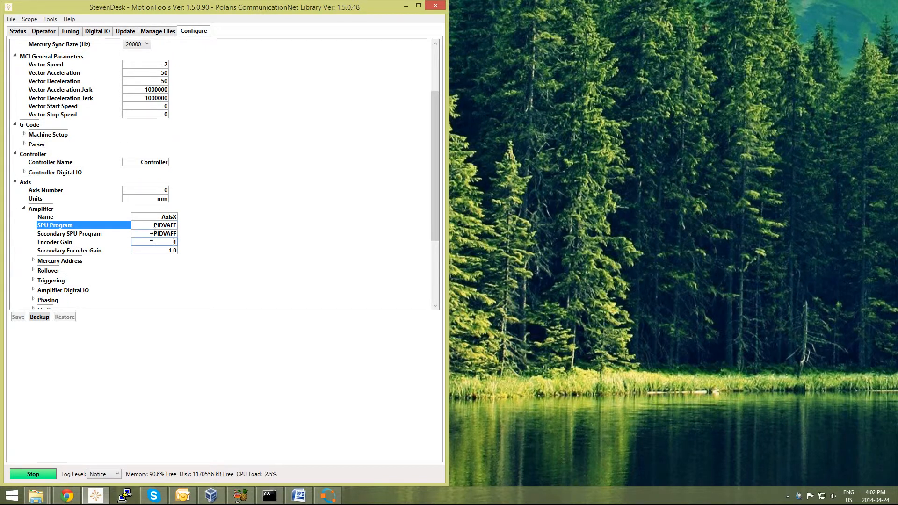
left_click(132, 237)
left_click(191, 241)
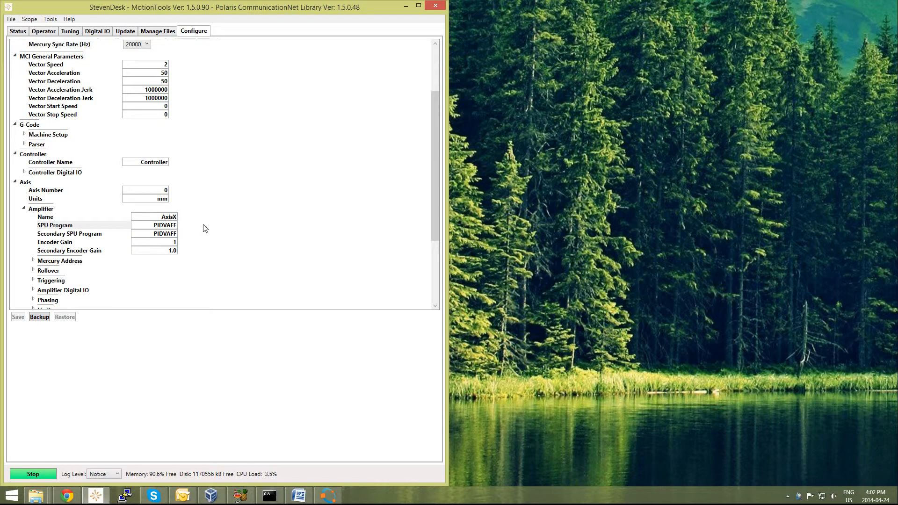
scroll(192, 233, "down", 1)
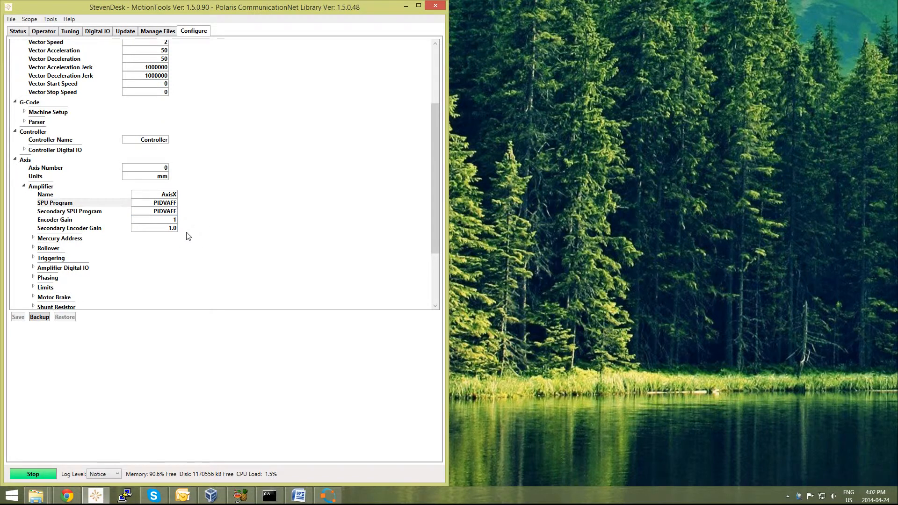
left_click(165, 226)
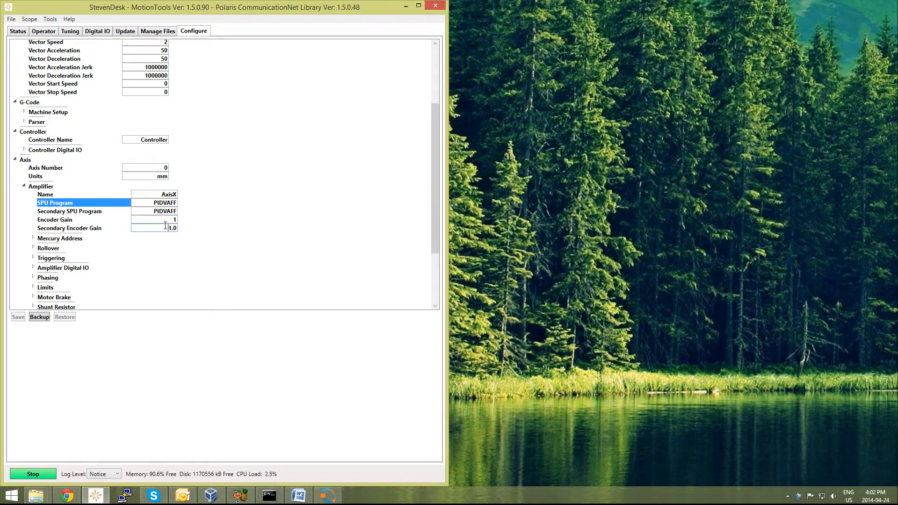
left_click(168, 217)
Step: Inspect the amplifier's Mercury Address and Rollover settings, collapsing each group after viewing it
left_click(35, 240)
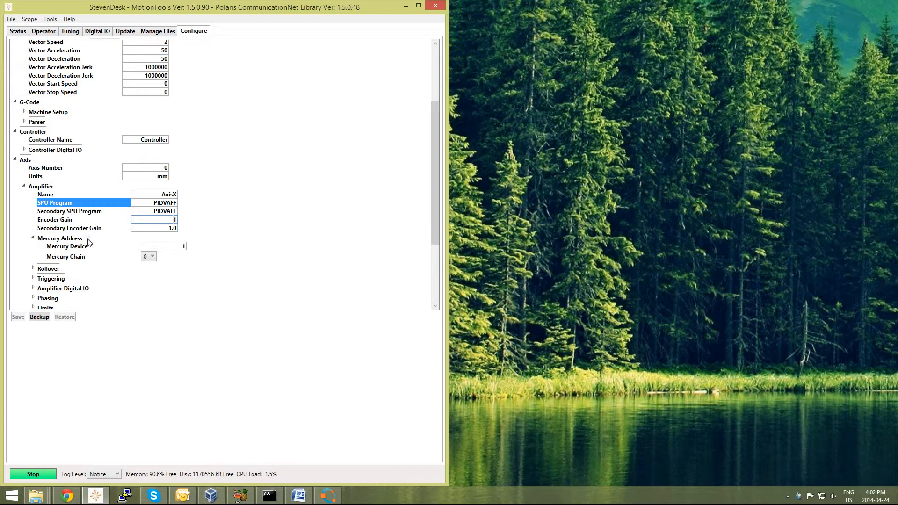
left_click(33, 239)
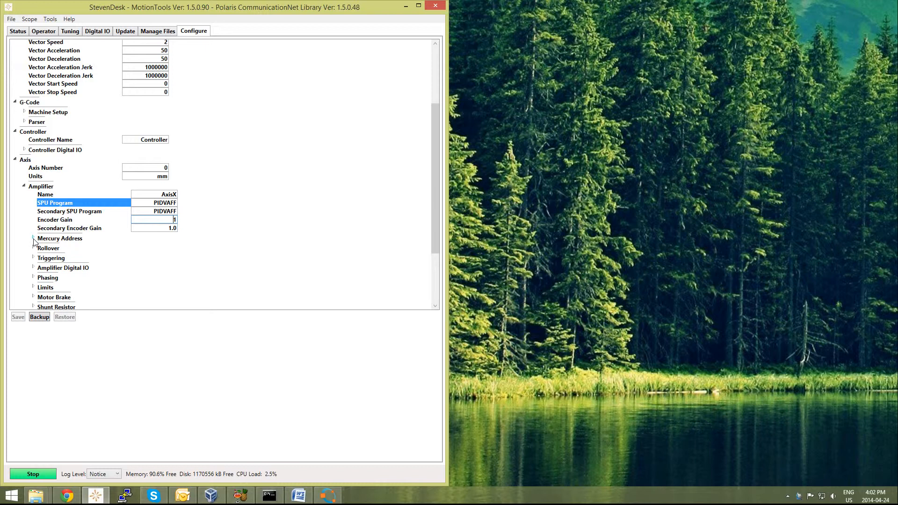
left_click(34, 250)
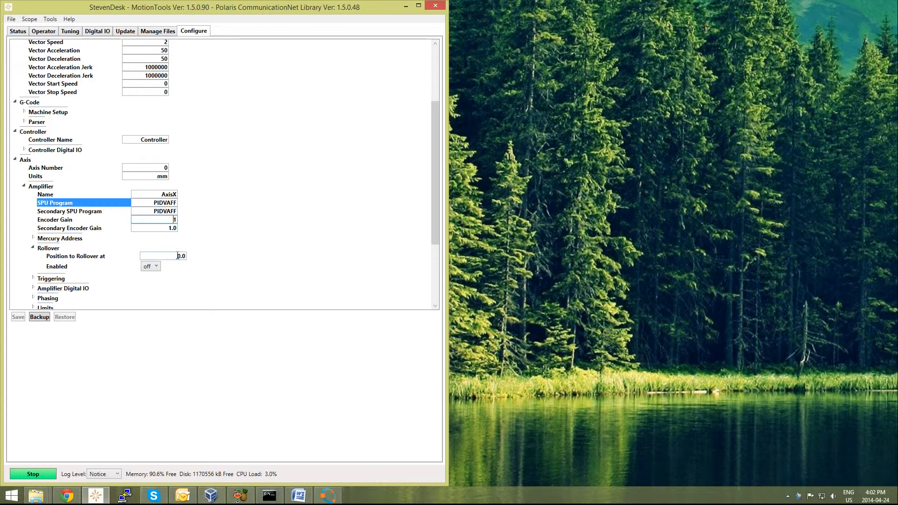
left_click(34, 248)
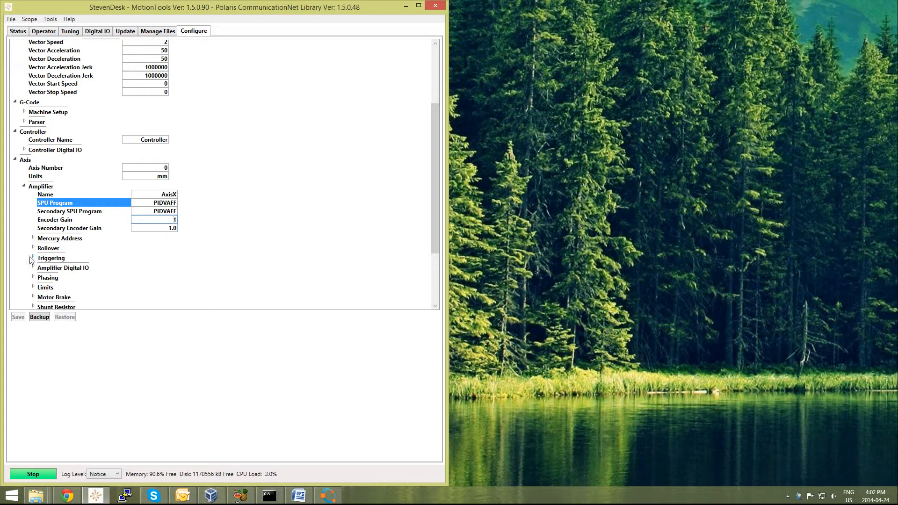
Step: Inspect the amplifier's Phasing parameters, including Counts per Electrical Revolution, and collapse the group again
scroll(31, 261, "down", 1)
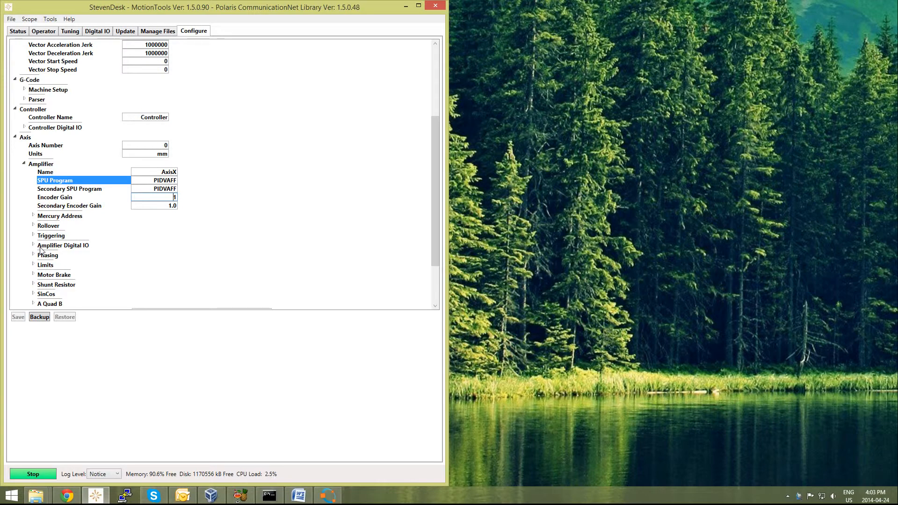
scroll(38, 255, "down", 1)
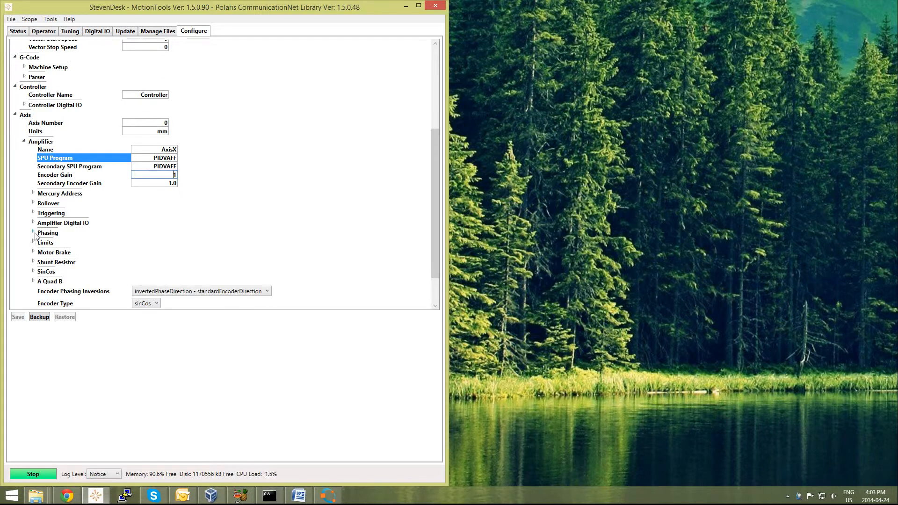
left_click(35, 233)
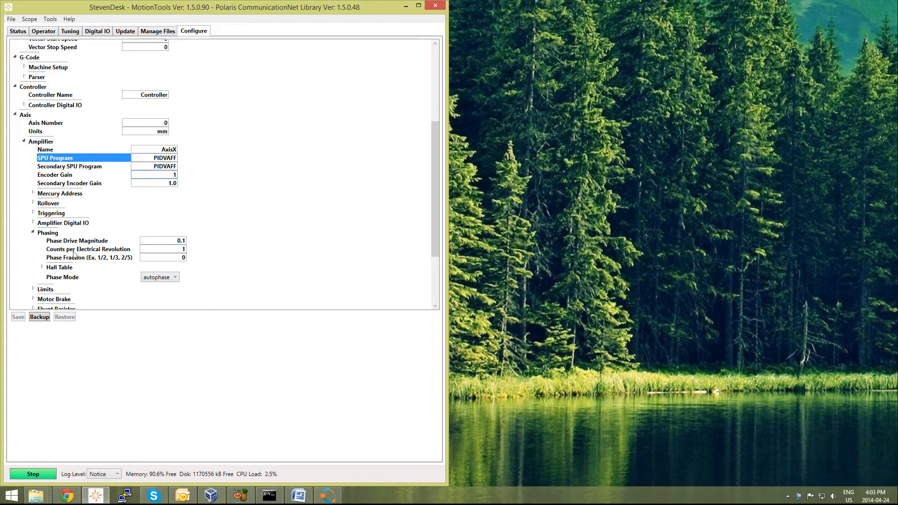
left_click(182, 250)
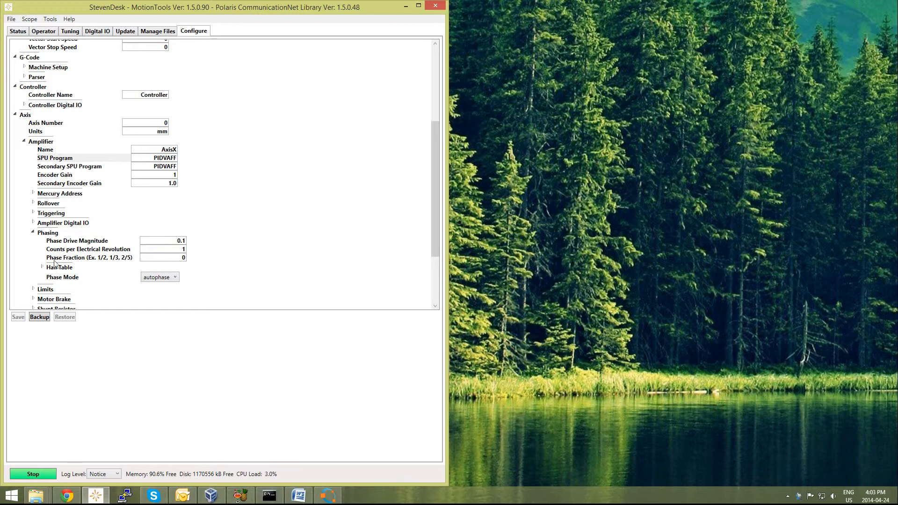
left_click(33, 232)
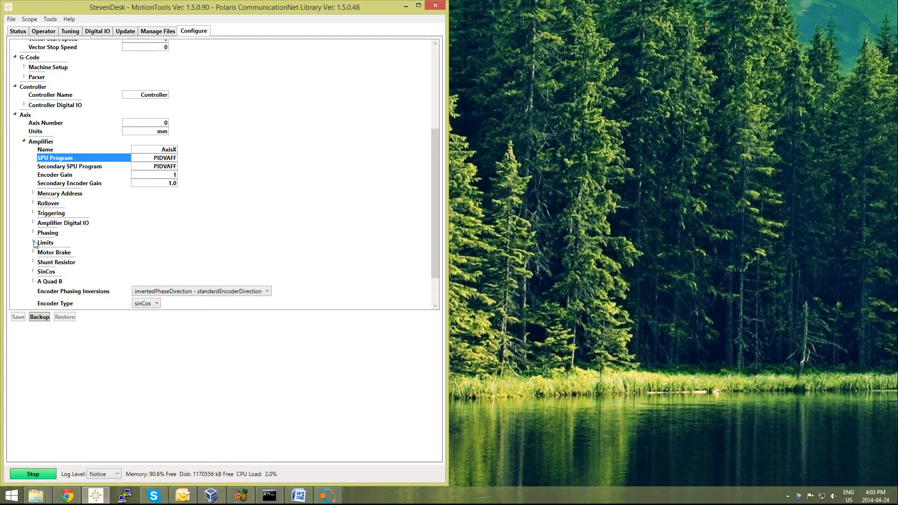
Step: Expand the amplifier's Limits group and examine its Following Error and other limits, plus the encoder settings below
left_click(33, 242)
scroll(164, 244, "down", 1)
scroll(173, 244, "down", 2)
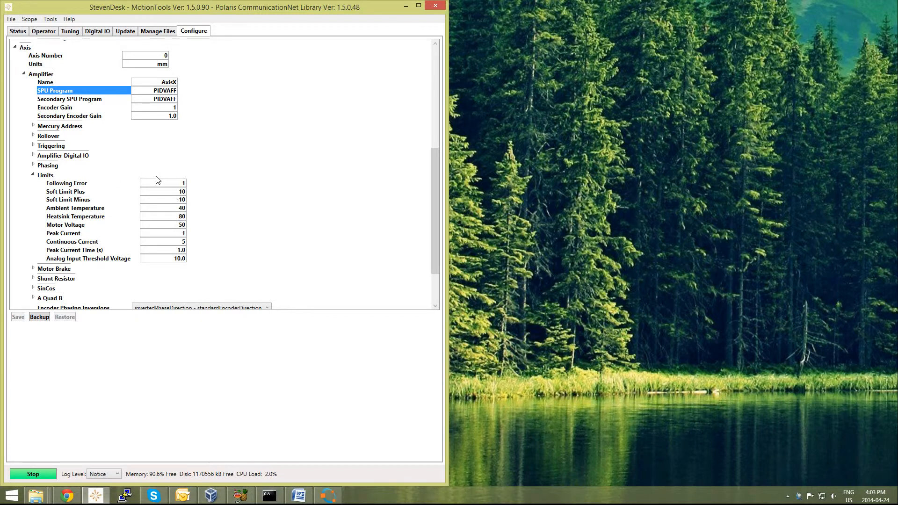
double_click(178, 185)
key("BackSpace")
scroll(28, 265, "down", 1)
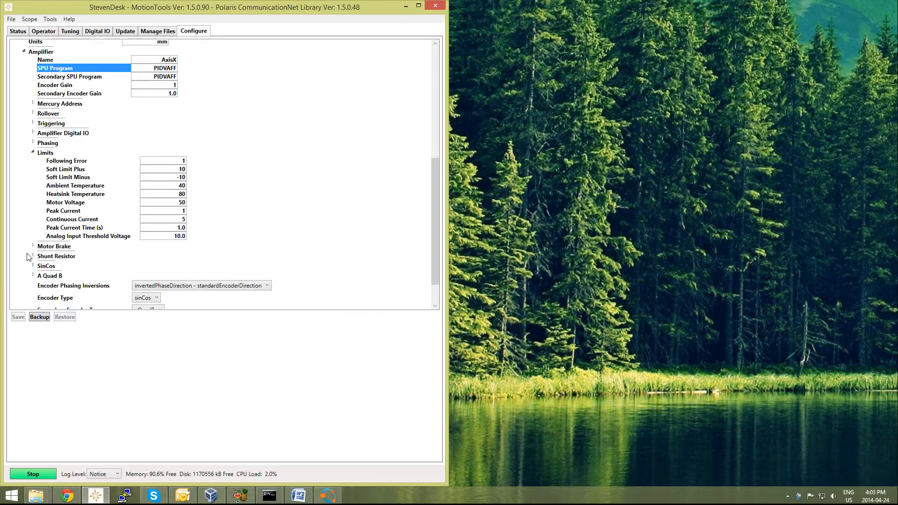
scroll(29, 254, "down", 1)
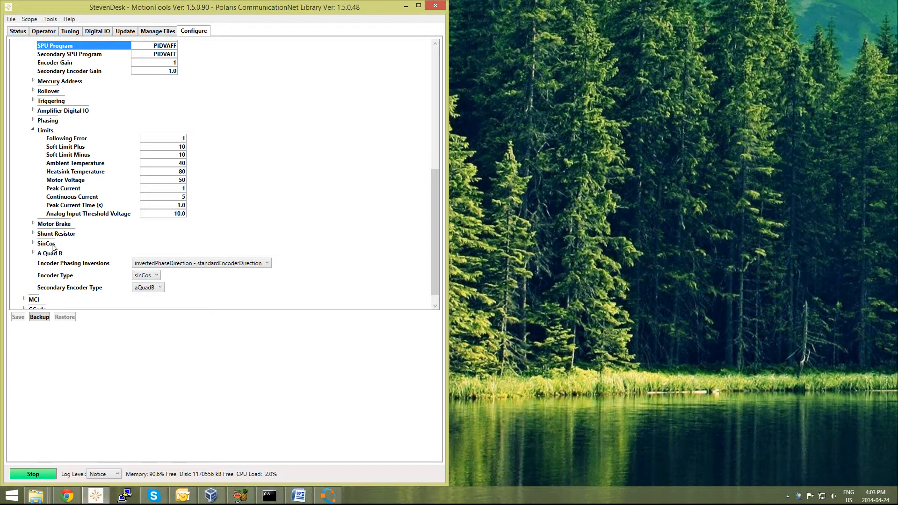
scroll(29, 252, "down", 1)
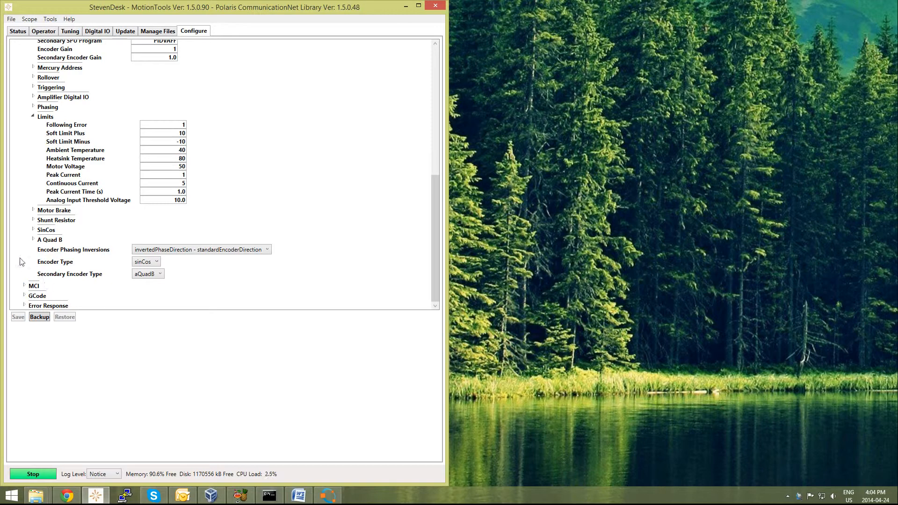
Step: Expand the axis's MCI and GCode sections and choose X as the GCode Axis Mapping
double_click(33, 286)
scroll(16, 268, "down", 3)
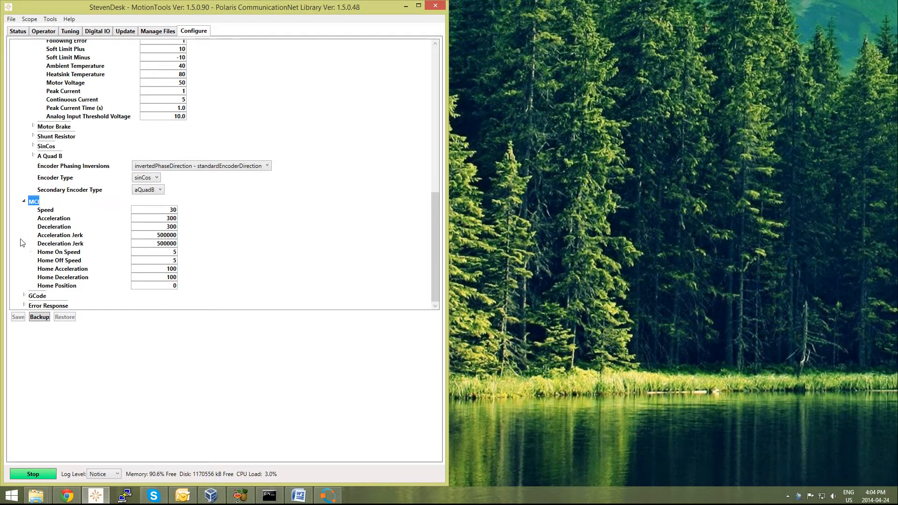
left_click(25, 296)
left_click(140, 283)
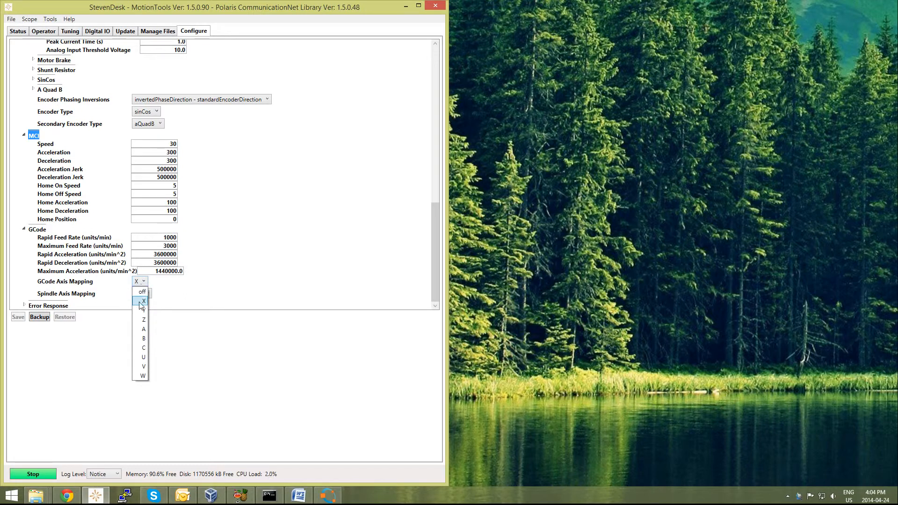
left_click(141, 301)
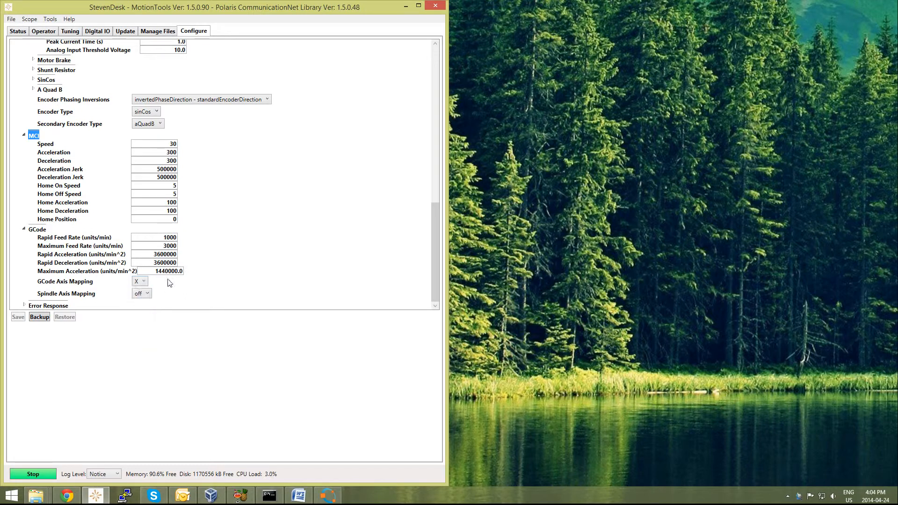
Step: Expand Error Response and examine the hardware and software response options for Hall Phasing Fault Detected
left_click(25, 306)
scroll(22, 278, "down", 6)
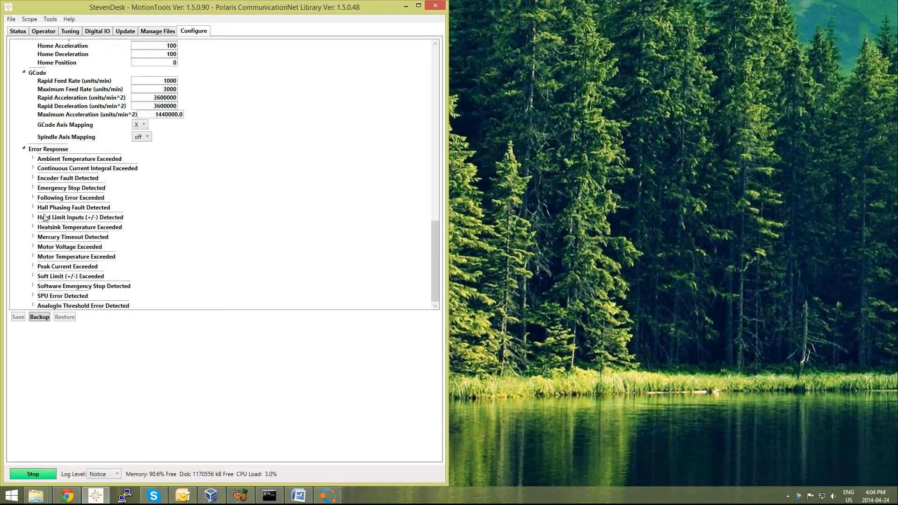
left_click(34, 207)
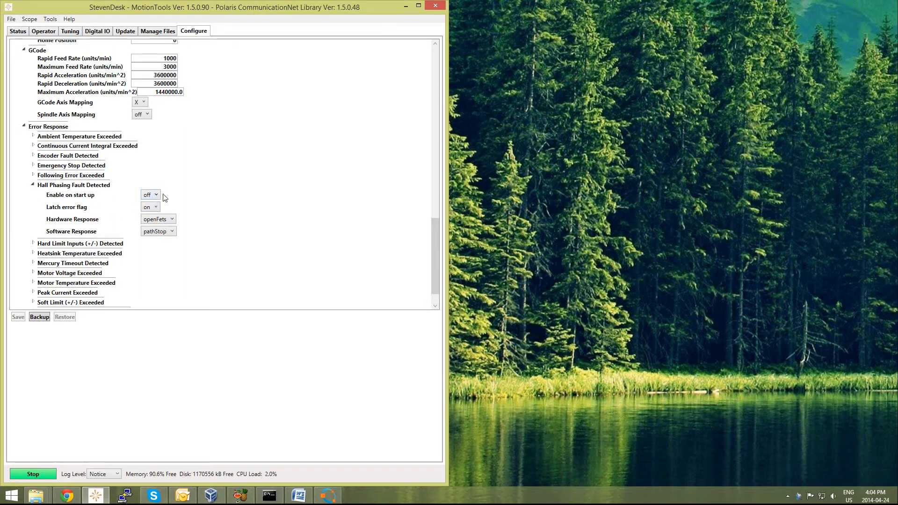
left_click(165, 221)
left_click(165, 220)
left_click(169, 232)
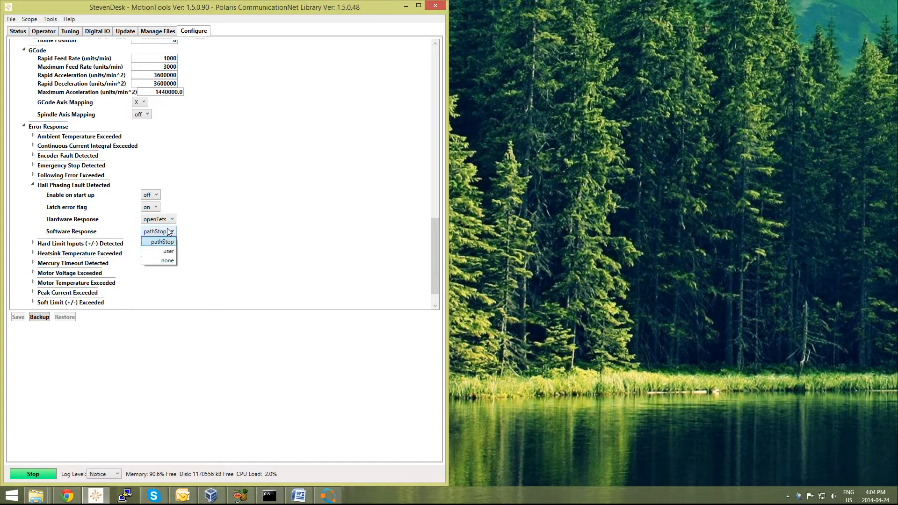
left_click(172, 234)
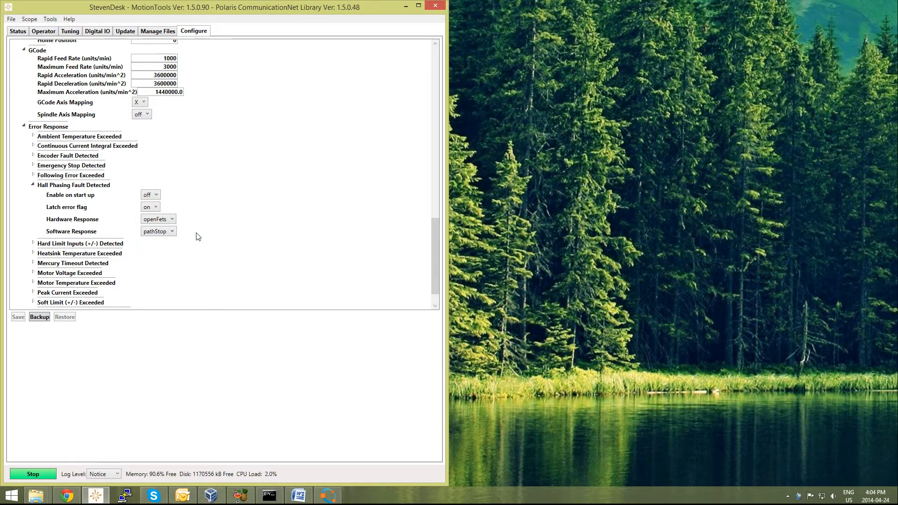
Step: Collapse the Hall Phasing Fault Detected group and the axis's Error Response, GCode and MCI sections
left_click(33, 186)
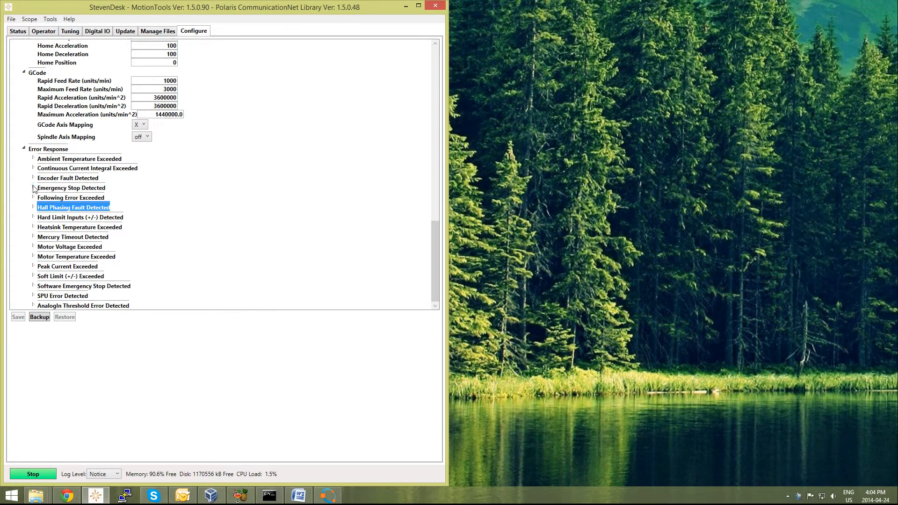
left_click(24, 148)
left_click(23, 229)
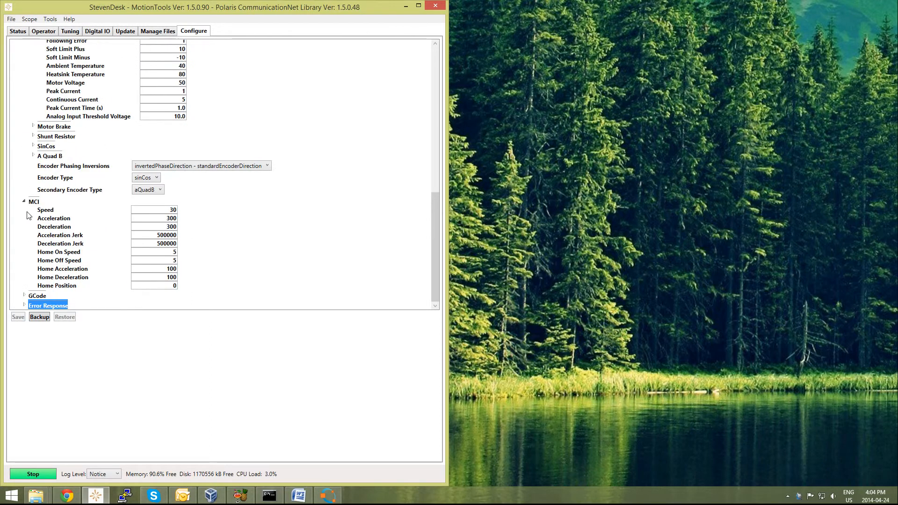
left_click(24, 202)
scroll(33, 211, "up", 4)
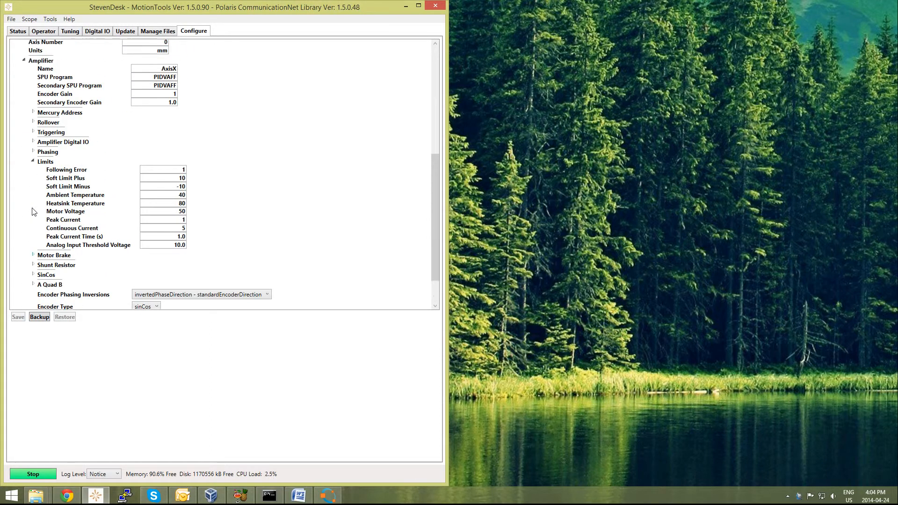
Step: Open the motor data document in Word and examine the encoder spacing, pole pair spacing and current ratings beside the amplifier parameters
left_click(148, 139)
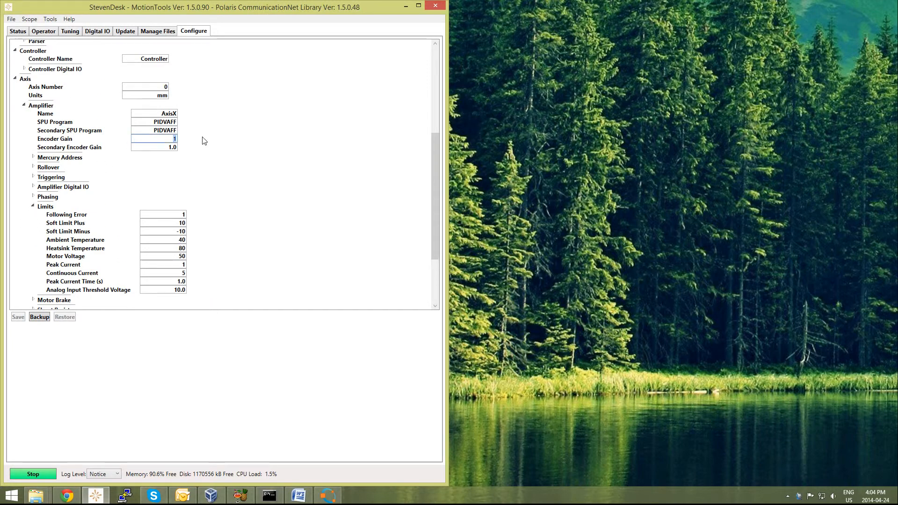
left_click(299, 496)
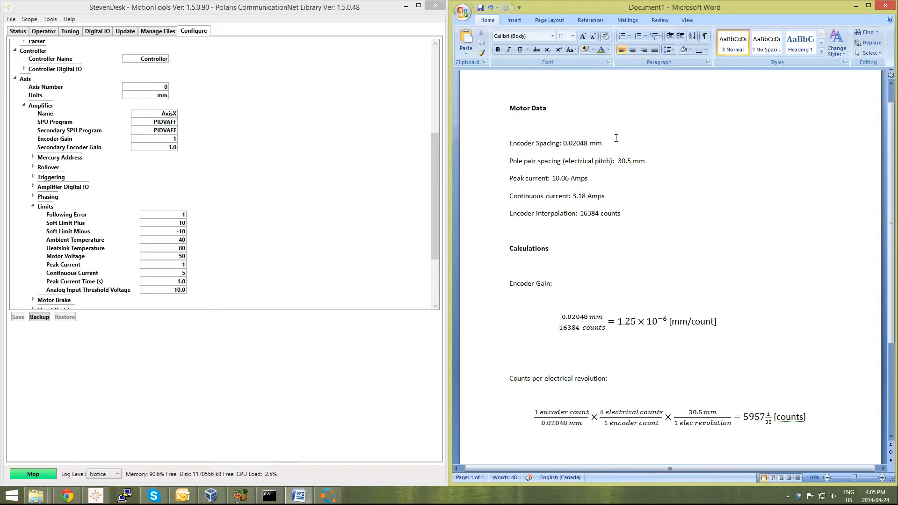
left_click(597, 143)
left_click(617, 161)
left_click(537, 178)
left_click(275, 182)
scroll(74, 195, "down", 1)
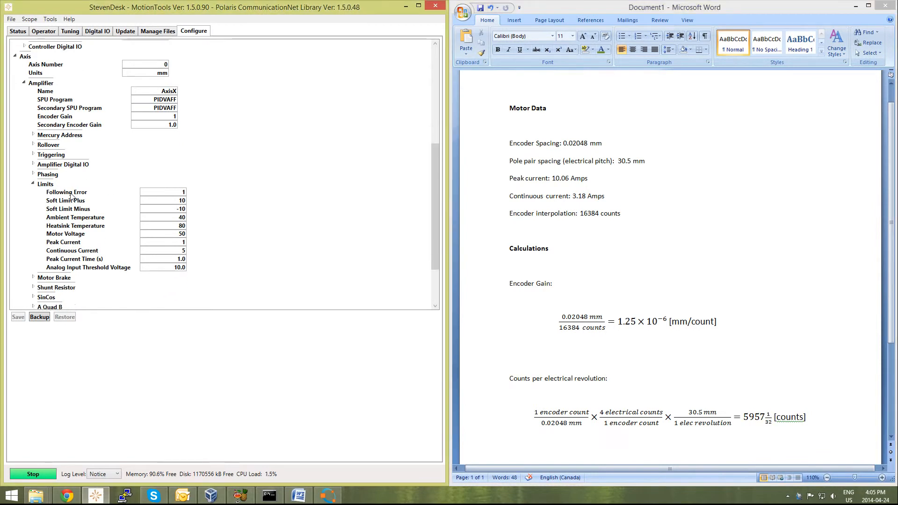
scroll(75, 191, "up", 1)
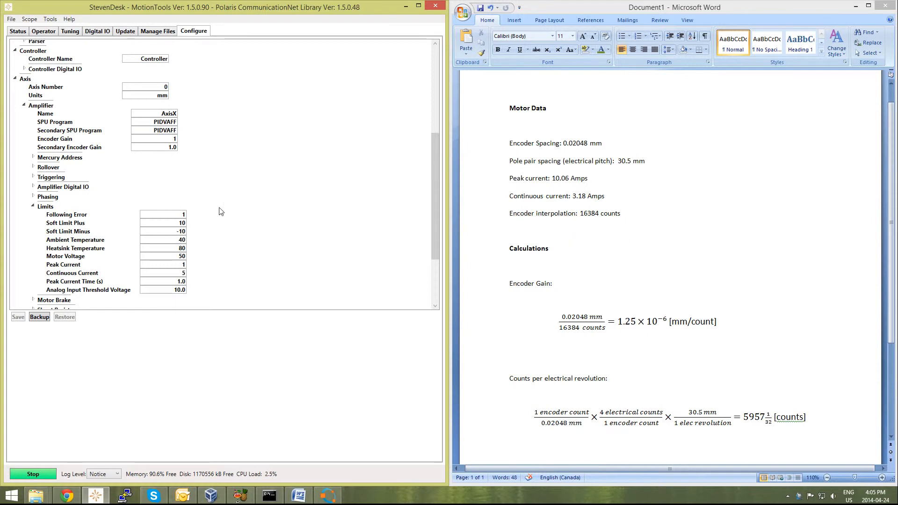
Step: Examine the Encoder Gain calculation in the Word document, relating the encoder spacing to the interpolation counts
left_click(538, 247)
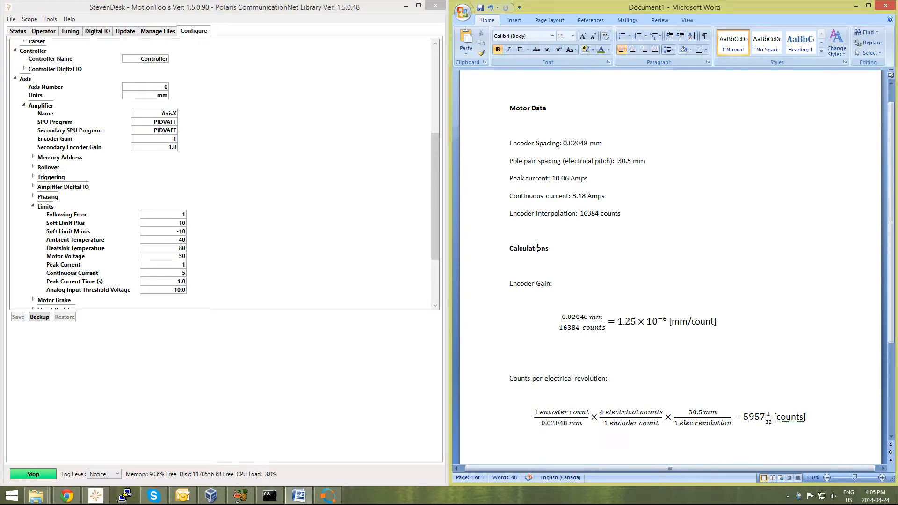
left_click(518, 283)
left_click_drag(560, 143, 612, 145)
left_click(613, 146)
left_click_drag(556, 317, 607, 328)
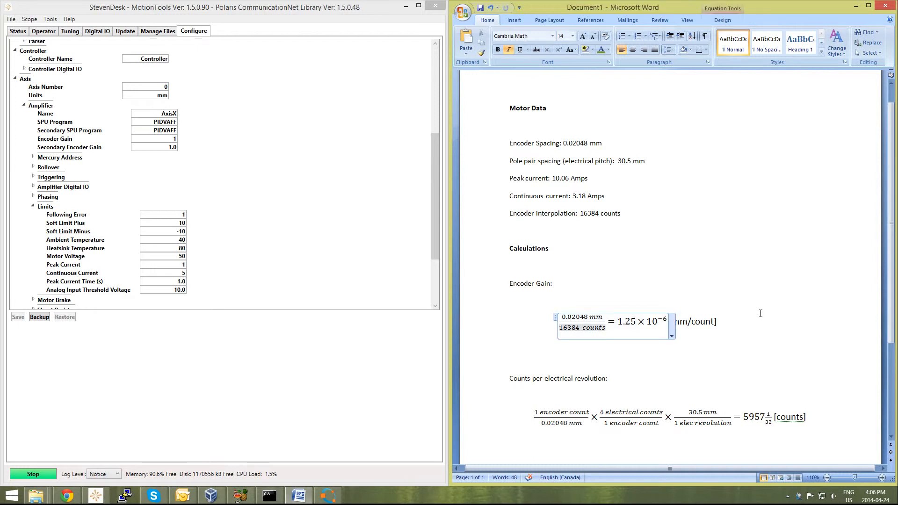
left_click(750, 314)
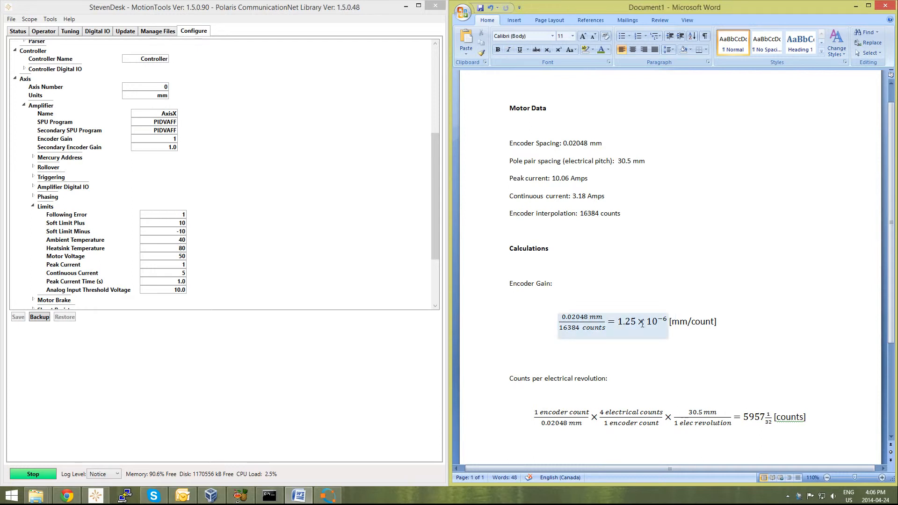
left_click(622, 335)
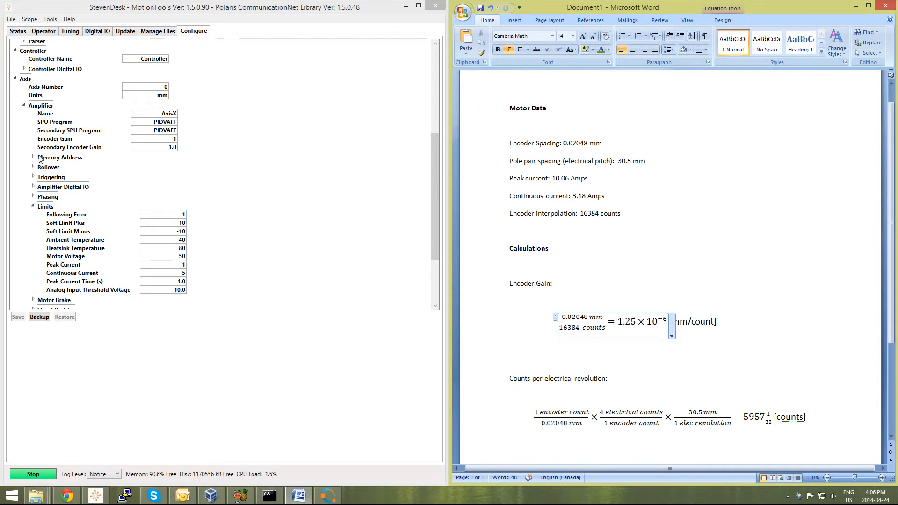
Step: Set the amplifier's Encoder Gain to 1.25e-6 in MotionTools
left_click(157, 138)
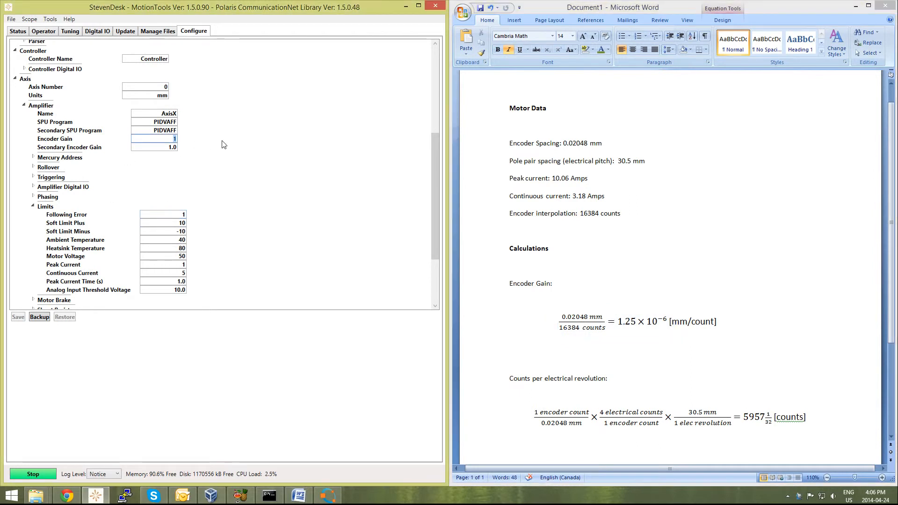
type("1.25e")
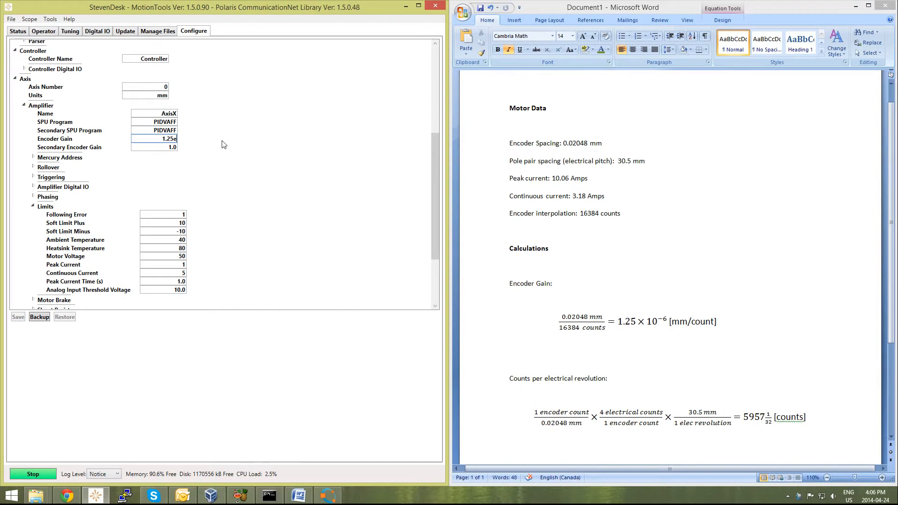
type("-6")
key("Return")
Step: Expand the amplifier's Phasing group to reach its Counts per Electrical Revolution setting
left_click(595, 356)
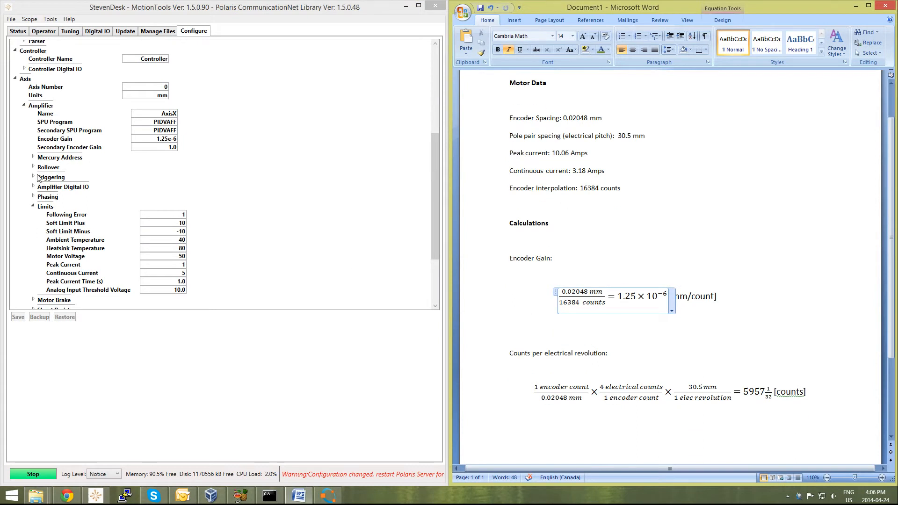
left_click(34, 196)
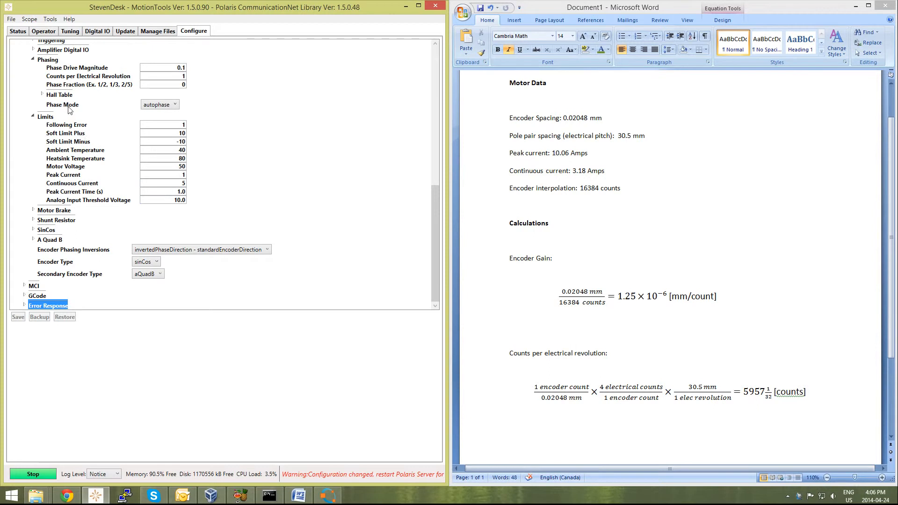
left_click(51, 60)
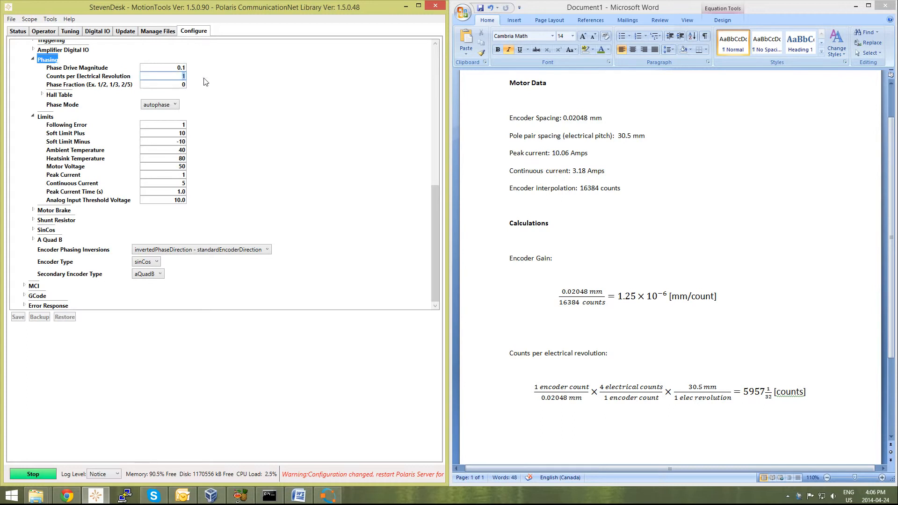
Step: Examine the counts per electrical revolution calculation in Word, tracing its terms back to the encoder spacing and pole pair spacing
left_click(617, 224)
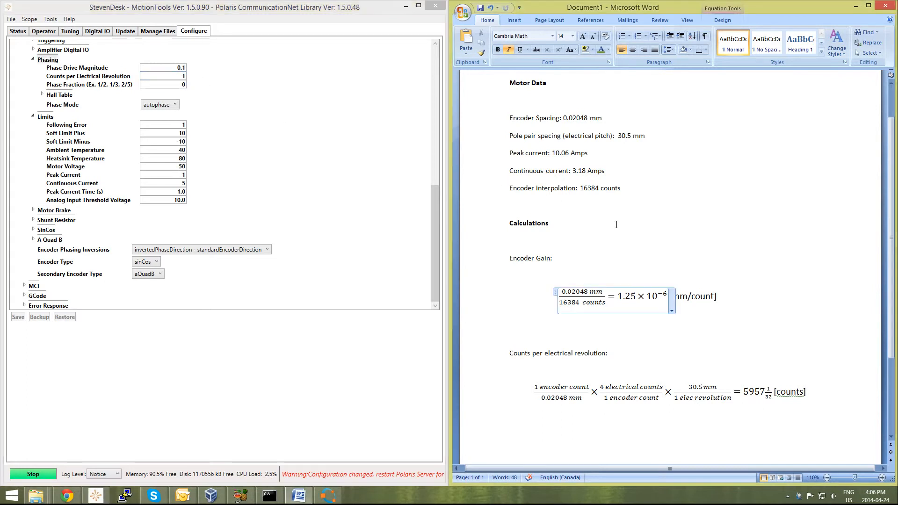
left_click(641, 238)
scroll(620, 365, "down", 3)
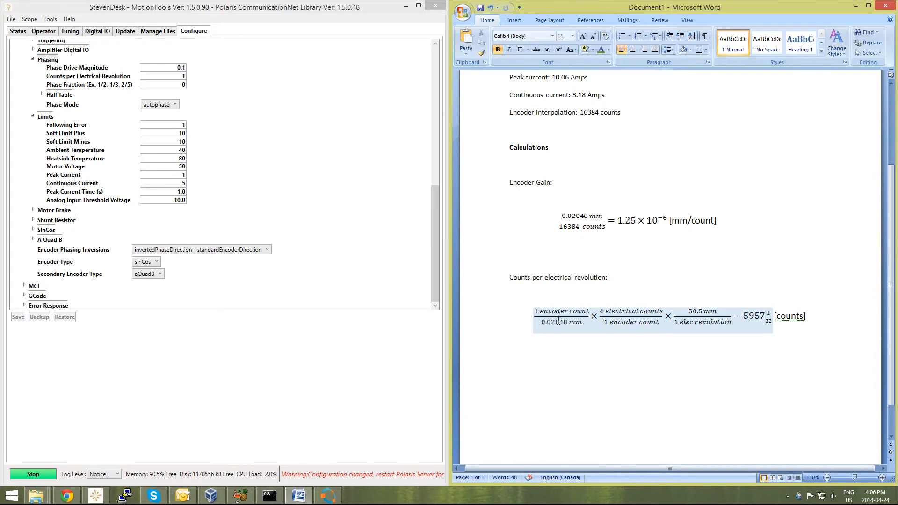
left_click(578, 323)
scroll(555, 152, "up", 4)
left_click(580, 166)
scroll(580, 167, "down", 2)
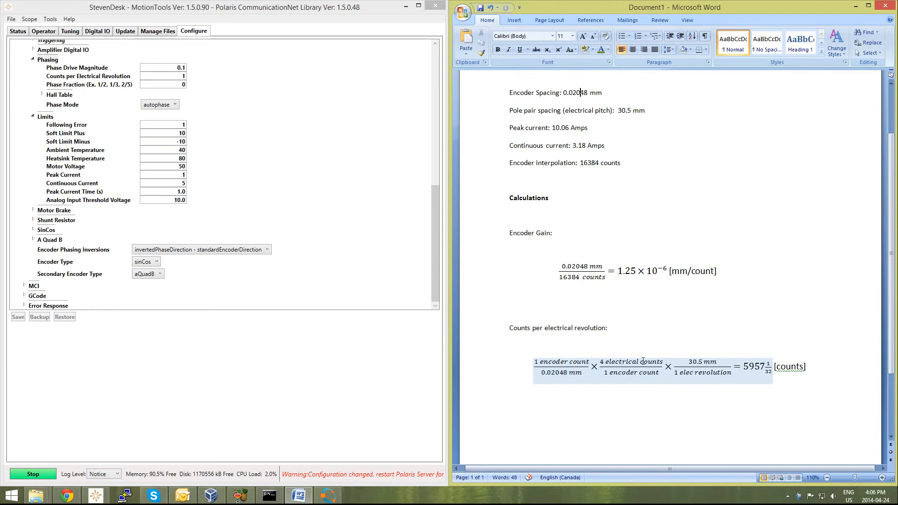
left_click(626, 363)
left_click(643, 372)
left_click(687, 360)
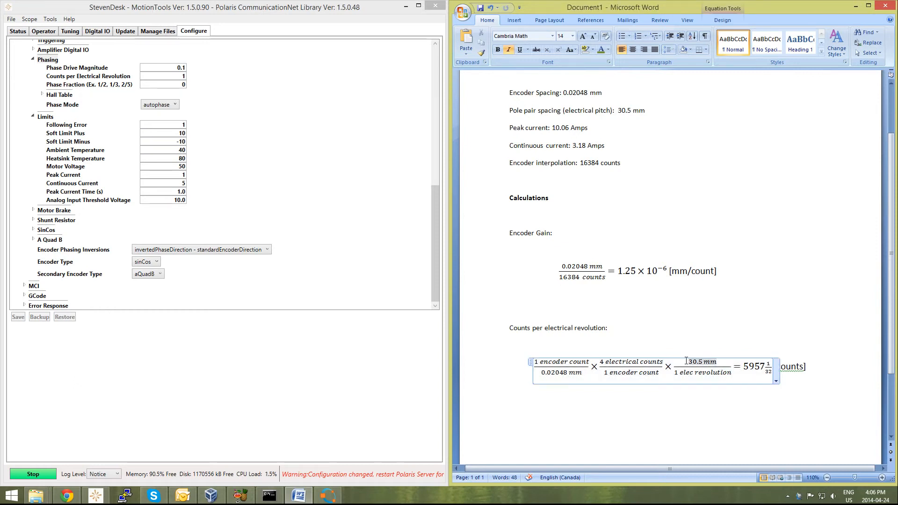
scroll(687, 360, "up", 1)
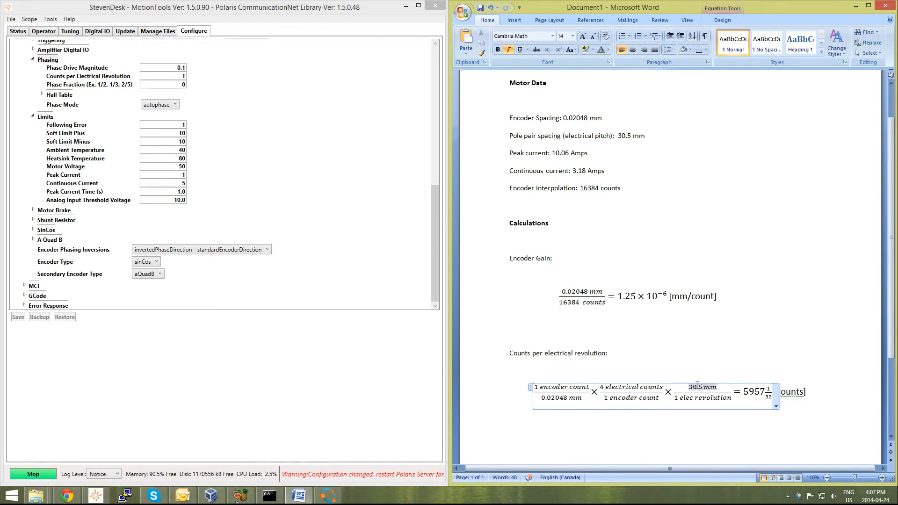
left_click(641, 136)
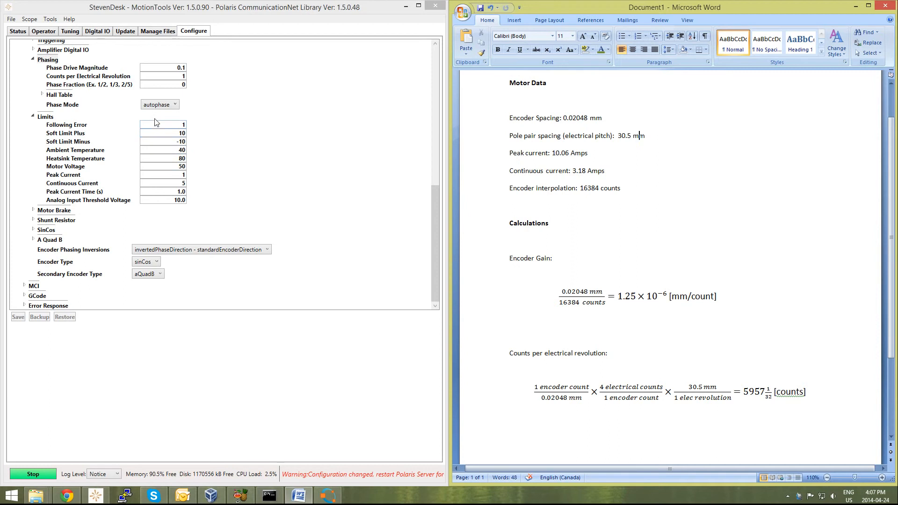
Step: Set Counts per Electrical Revolution to 5957 and Phase Fraction to 1/32 in the MotionTools Phasing group
left_click(172, 82)
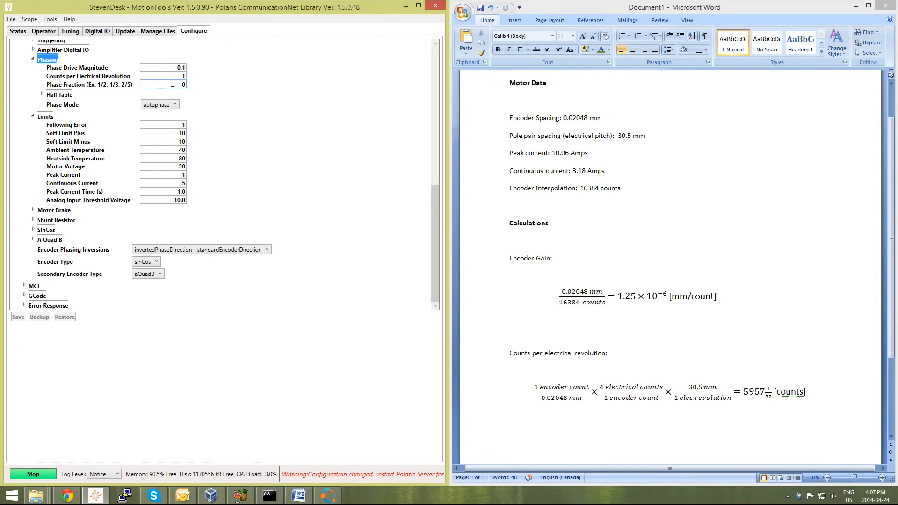
key("shift+Tab")
type("5957")
key("Tab")
type("1/32")
left_click(169, 68)
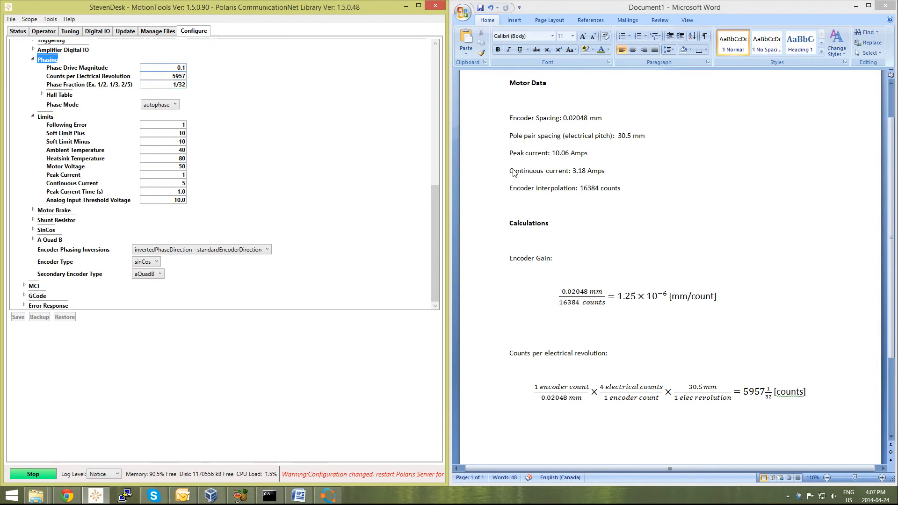
Step: Set the amplifier limits from the motor data: Motor Voltage 30, Peak Current 10.06 and Continuous Current 3.18
left_click(538, 147)
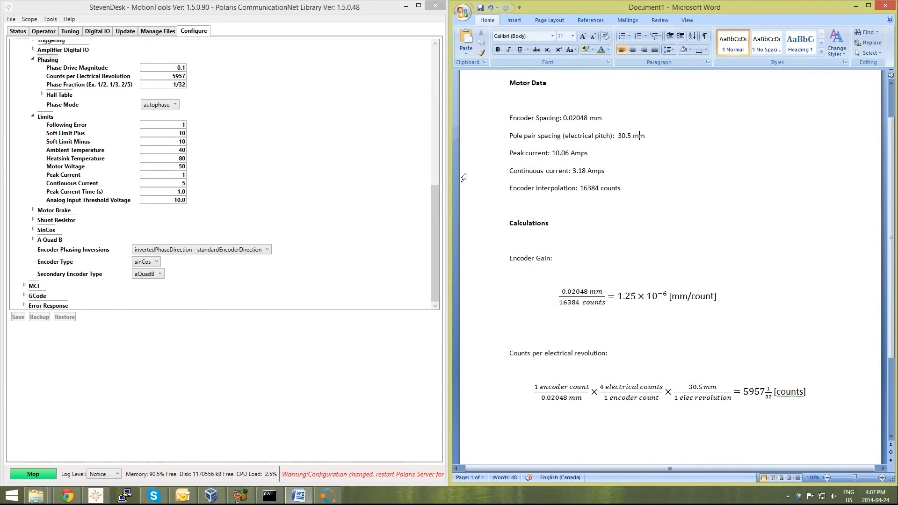
left_click(168, 170)
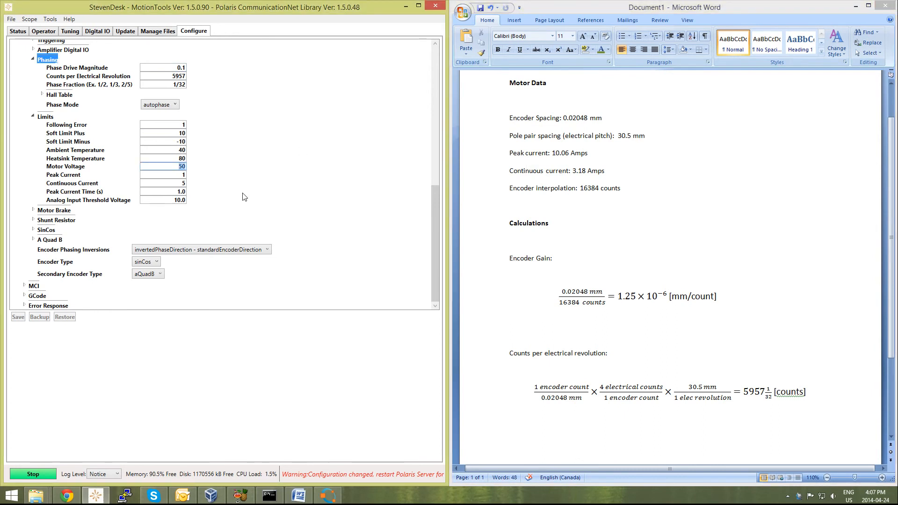
type("30")
type("10.06")
left_click(178, 184)
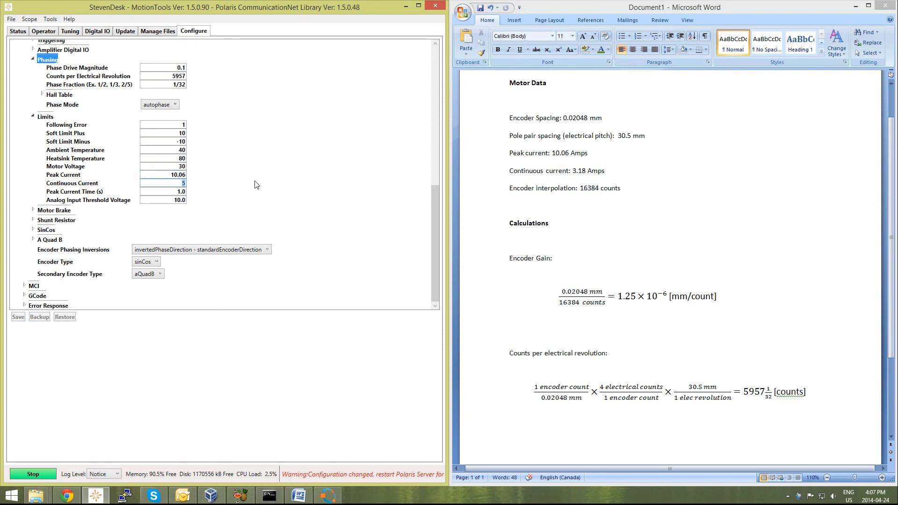
type("3.18")
left_click(182, 167)
left_click(184, 125)
left_click(176, 125)
double_click(185, 124)
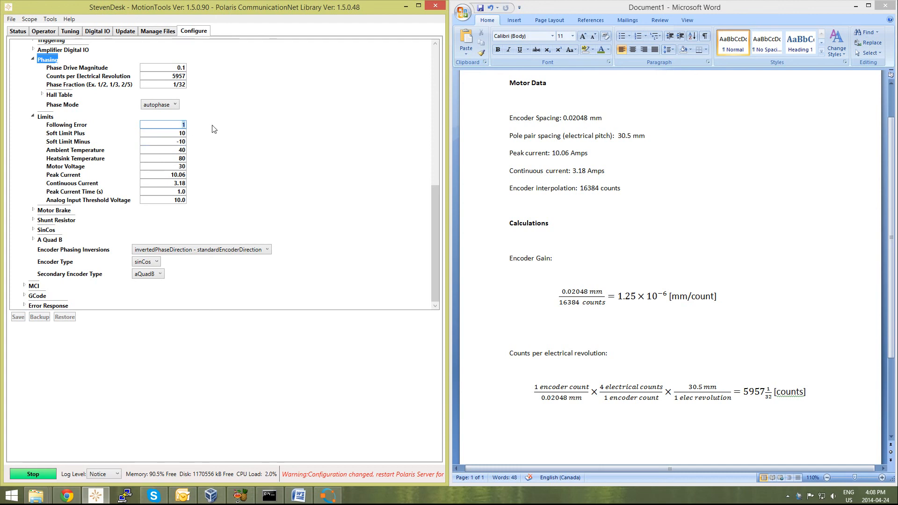
Step: Restart the Polaris server so the changed configuration is loaded
left_click(42, 474)
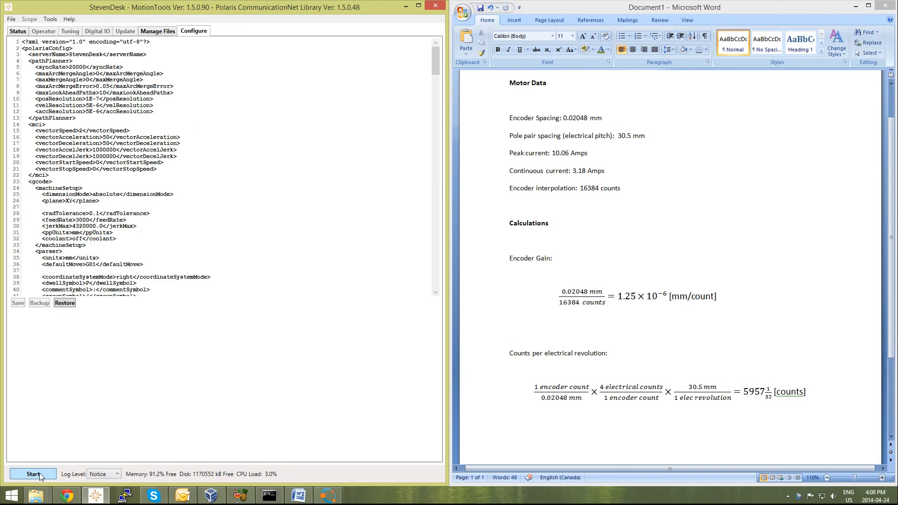
left_click(40, 473)
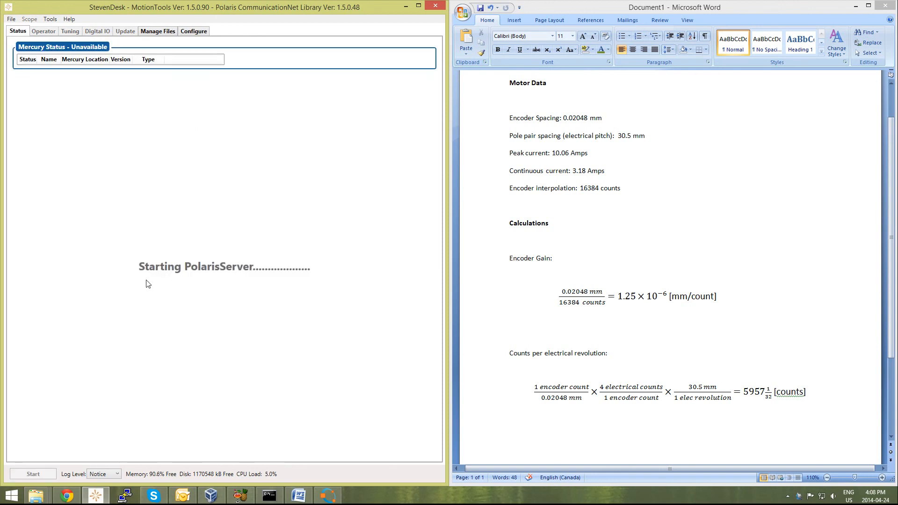